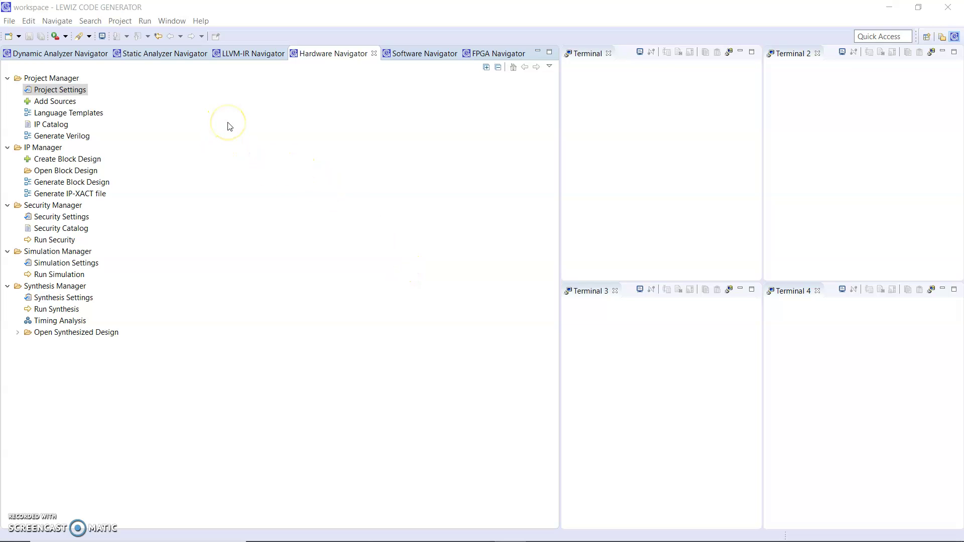
Step: Browse the task trees, then apply root folder C:\LCG_Project and top module lcgproject
click(53, 56)
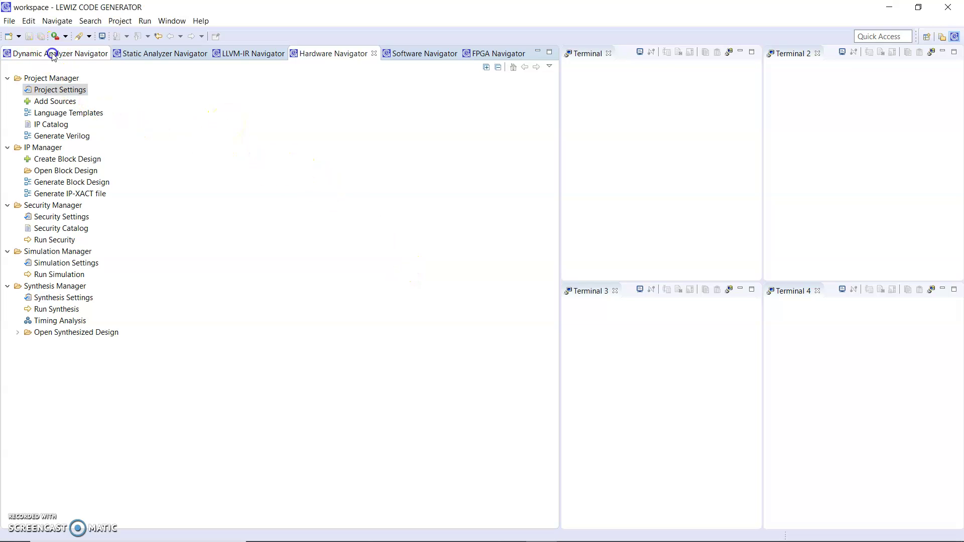
click(252, 57)
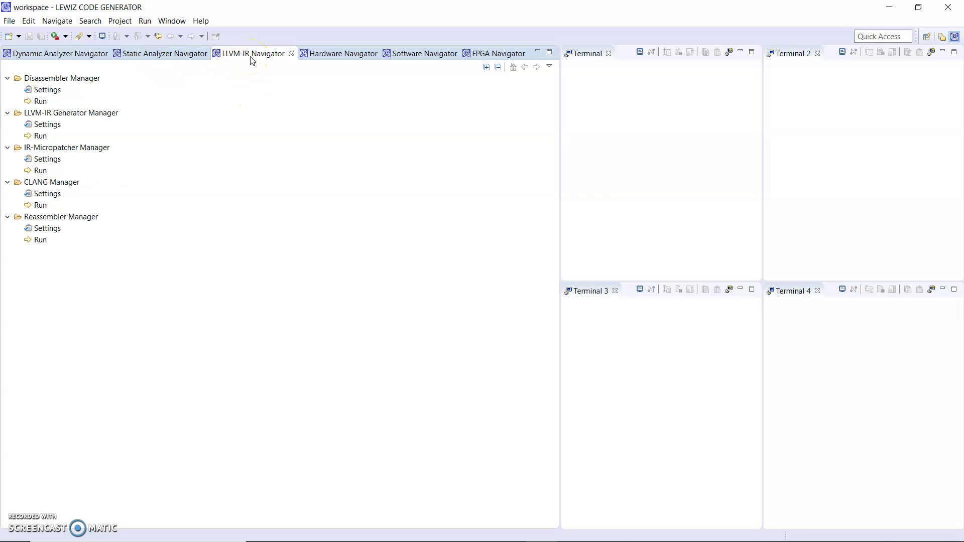
click(345, 55)
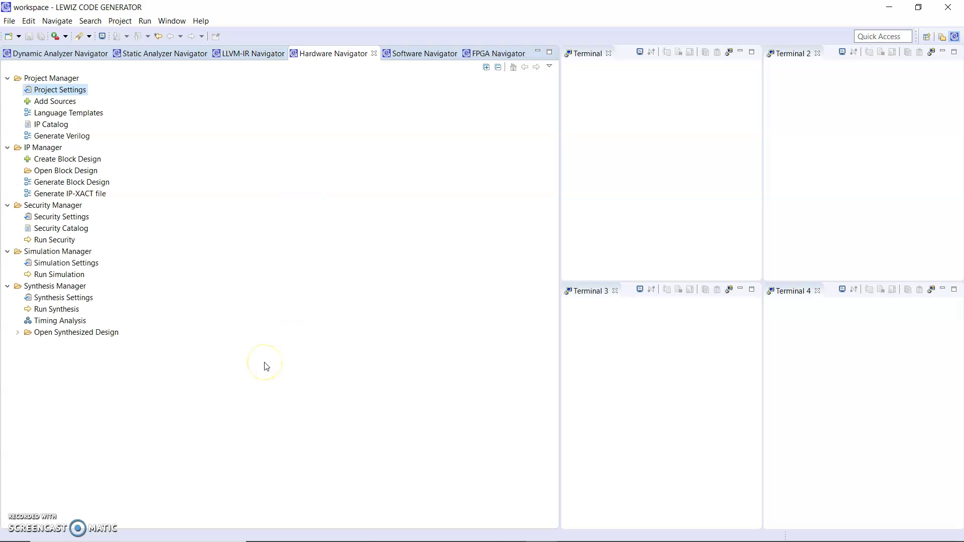
click(257, 374)
double_click(72, 91)
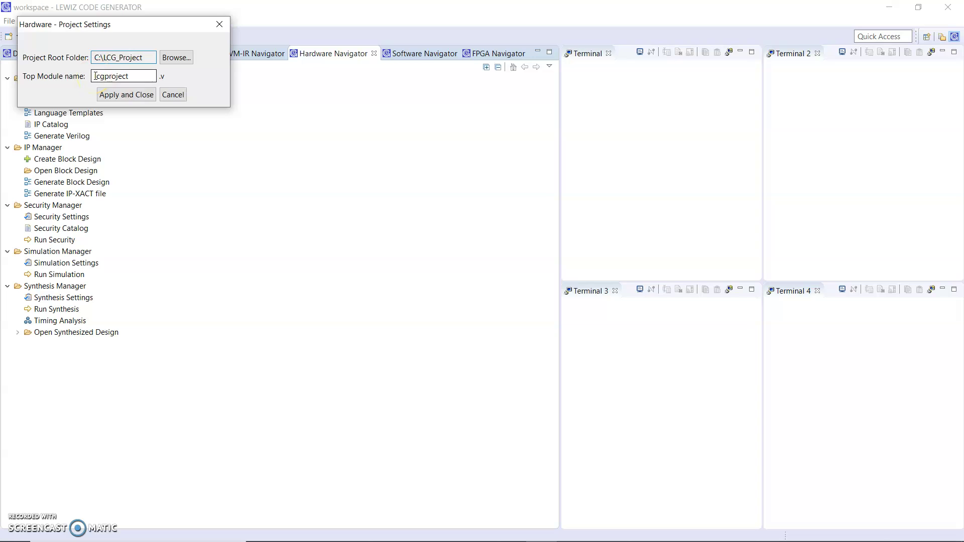
click(126, 95)
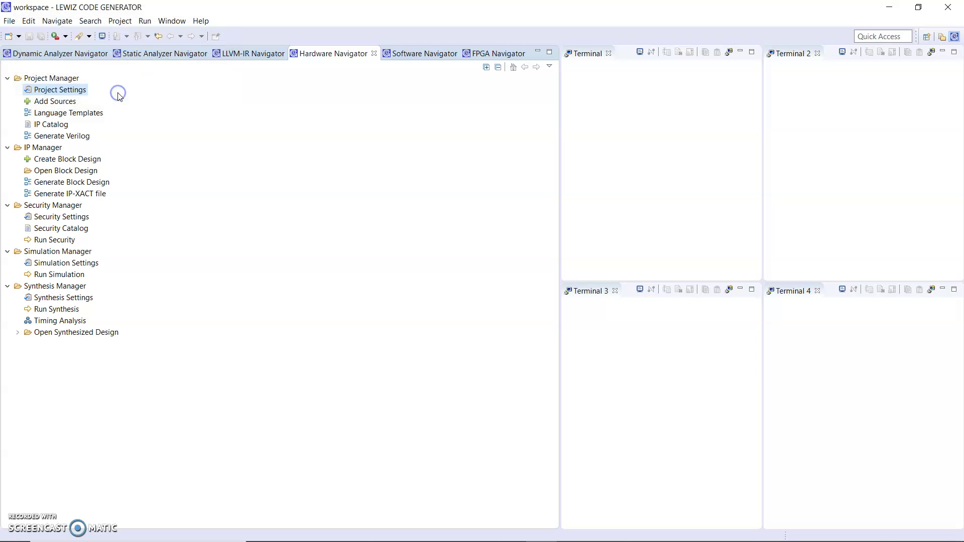
Step: Launch Verilog generation for C:\LCG_Project, outputting lcgproject_topmodule.v and testbench lcgproject_tb.v
double_click(81, 141)
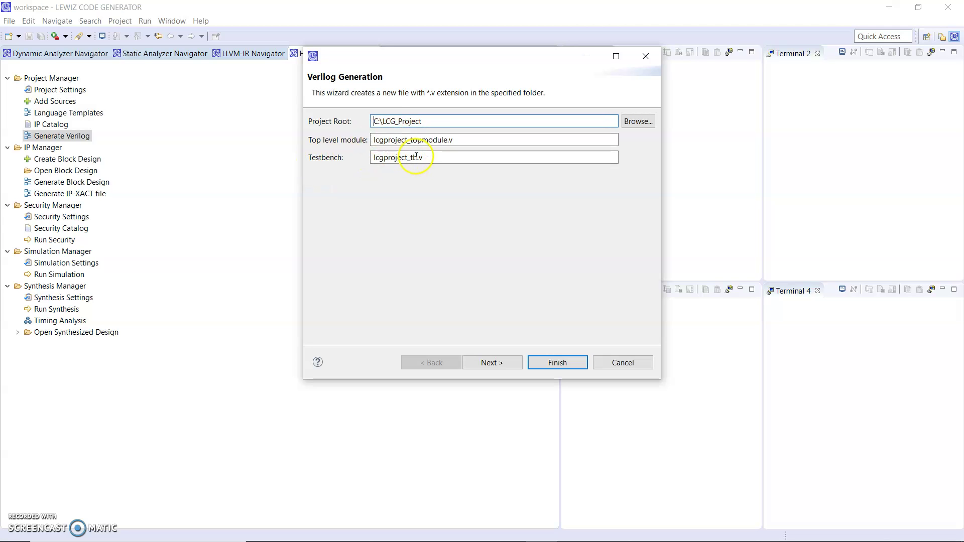
Step: Select ETH TOP and LMAC CORE as design components and advance past component selection
click(491, 363)
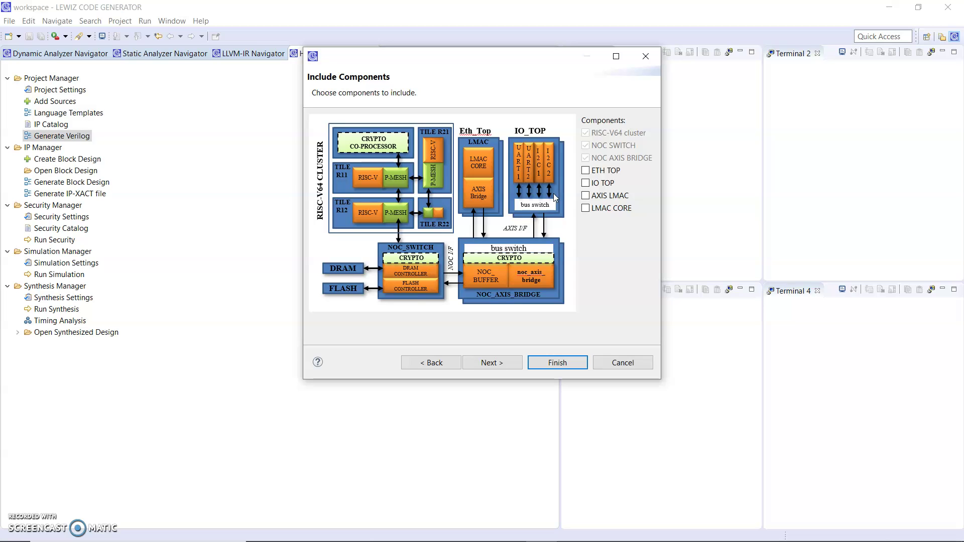
click(586, 170)
click(585, 208)
click(494, 365)
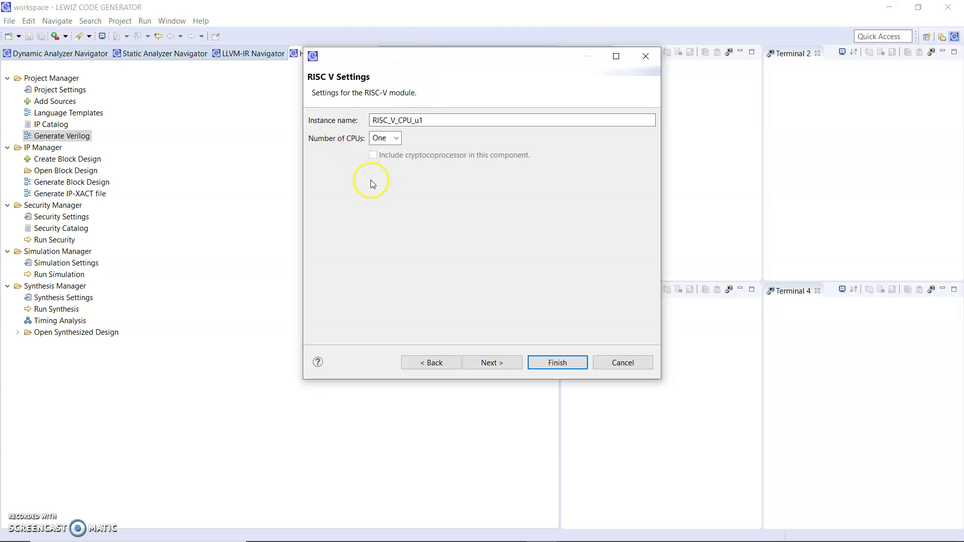
Step: Set the RISC_V_CPU_u1 module to Two CPUs and advance to the NOC SWITCH page
click(438, 120)
key(BackSpace)
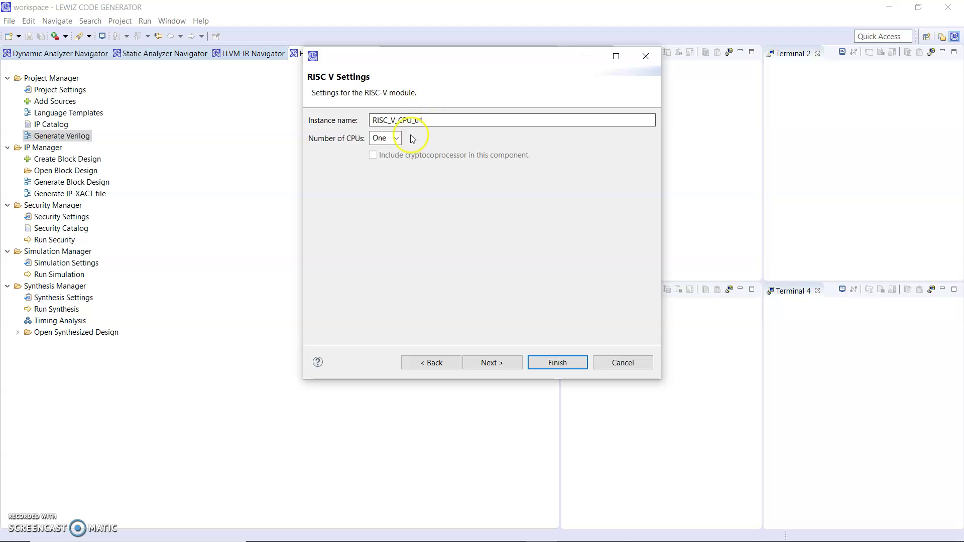
click(396, 138)
click(390, 161)
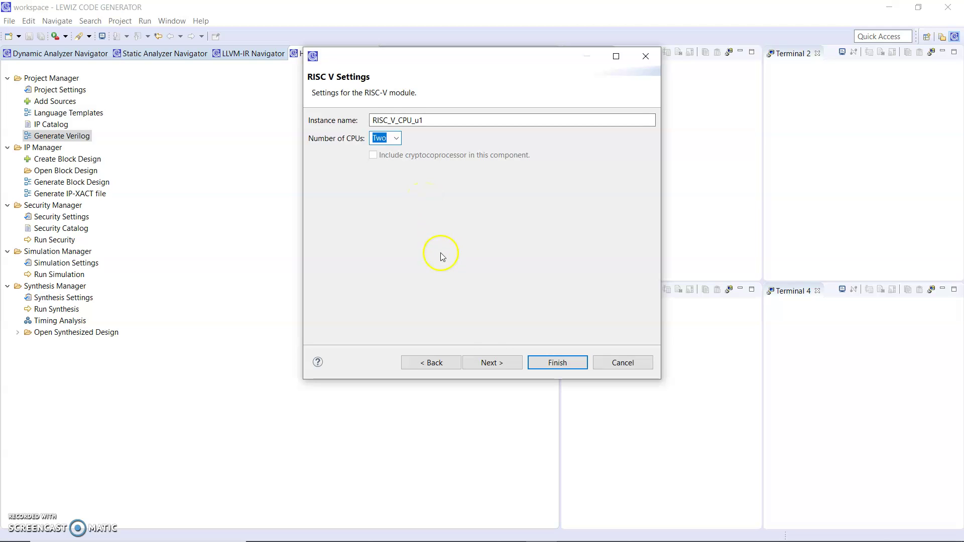
click(491, 363)
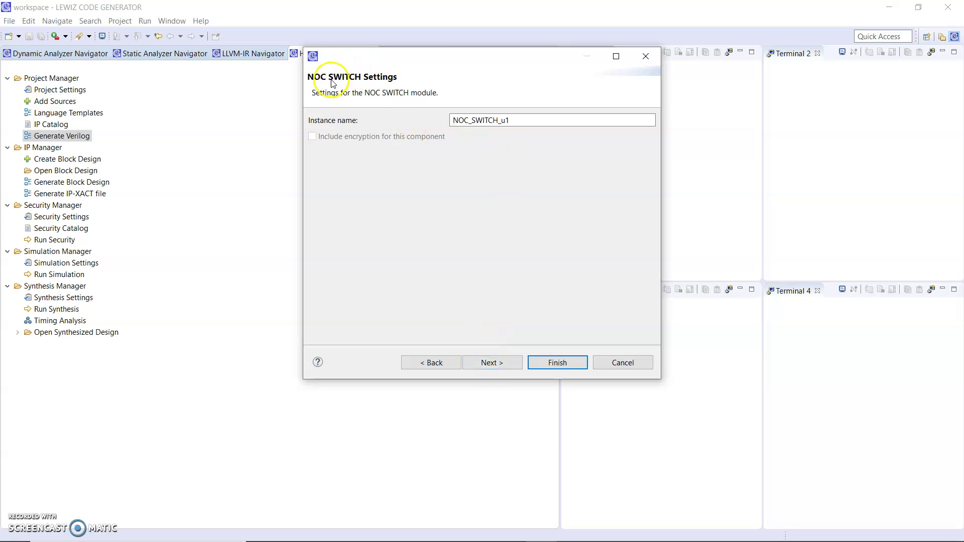
Step: Keep the NOC switch defaults and use two bridge instances, the second named NOC_AXIS_BRIDGE_ABC
click(491, 362)
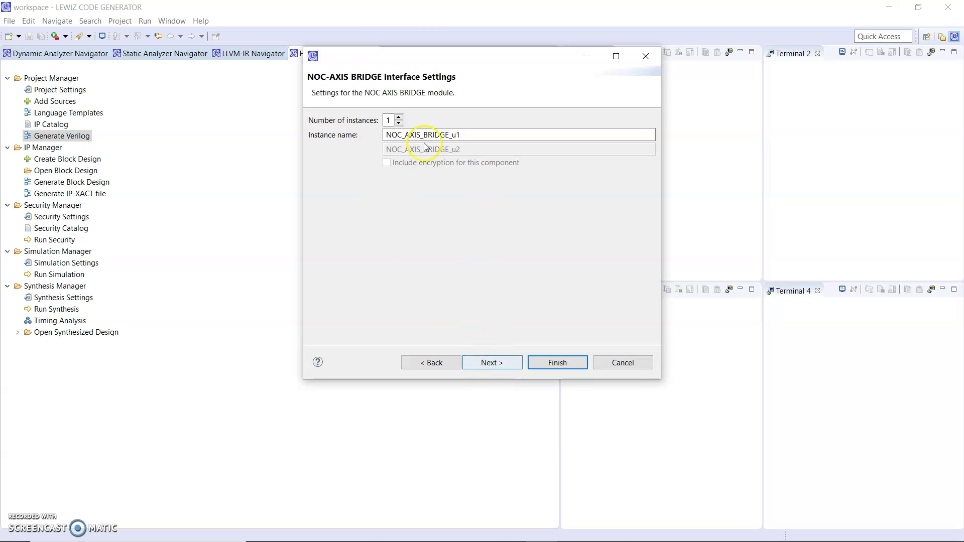
click(398, 118)
click(398, 124)
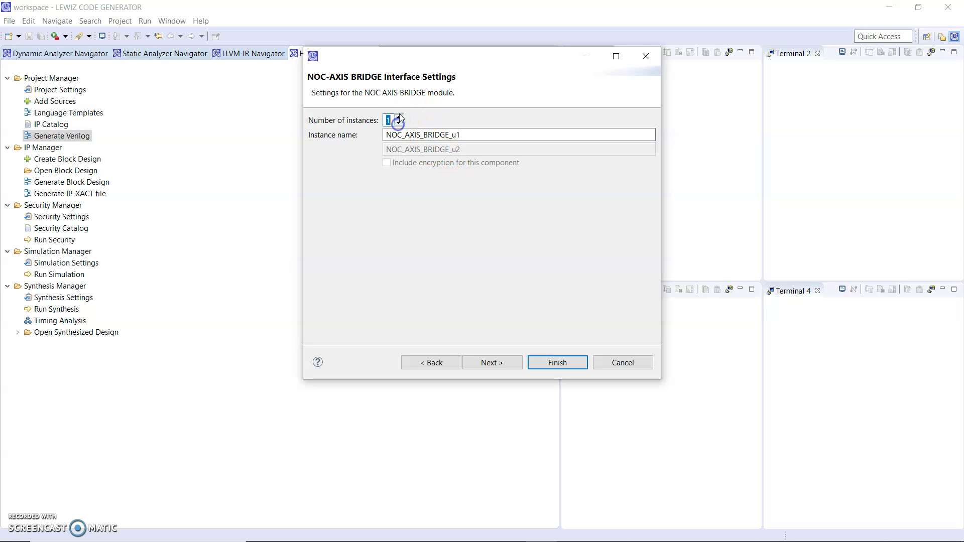
click(466, 148)
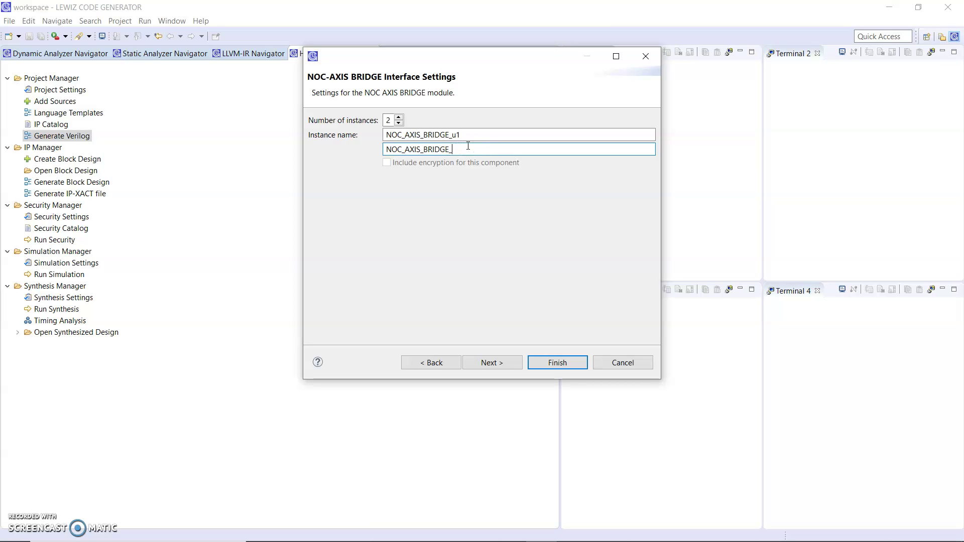
text(ABC)
click(553, 165)
click(484, 223)
click(490, 362)
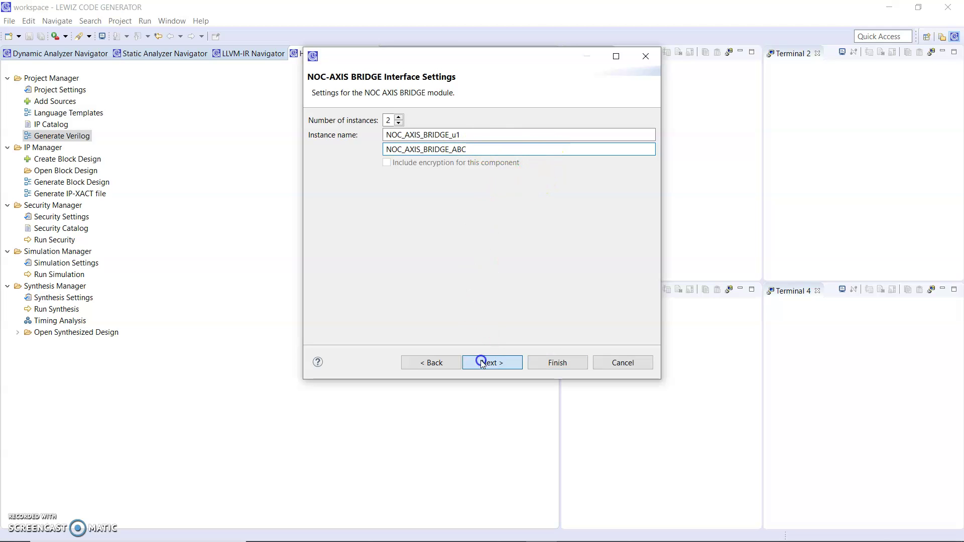
Step: Set three ETH TOP instances, keep LMAC core lmac_core_u1 defaults, and finish generation
click(399, 118)
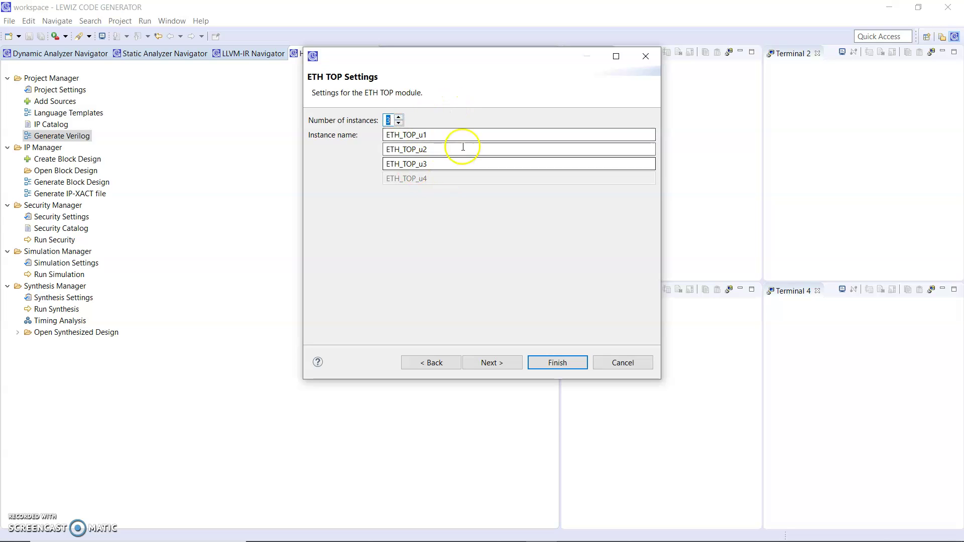
click(492, 363)
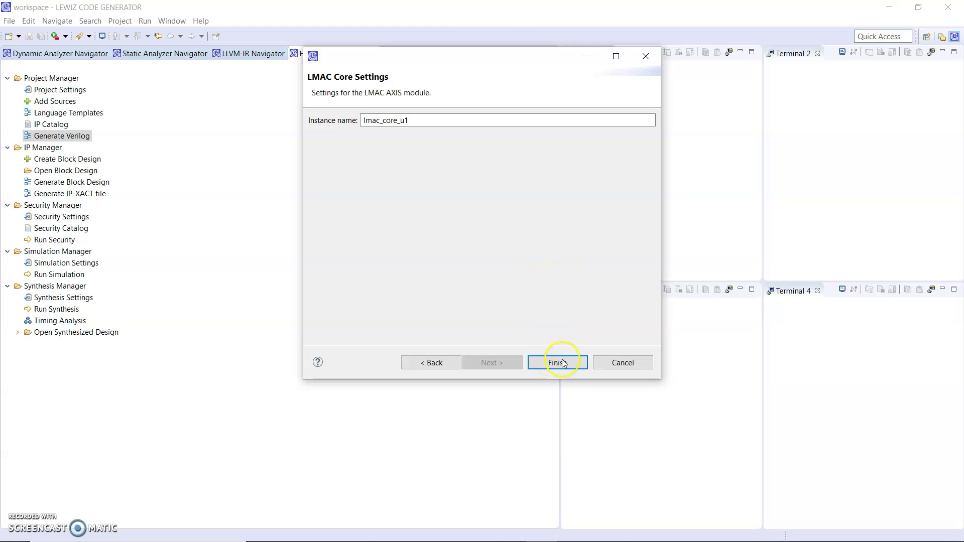
click(557, 363)
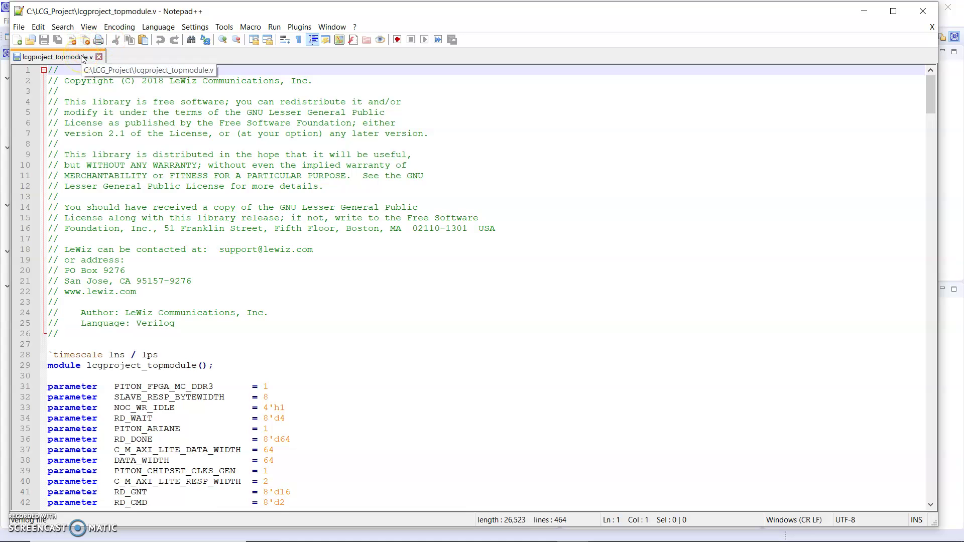
scroll(171, 165, down, 5)
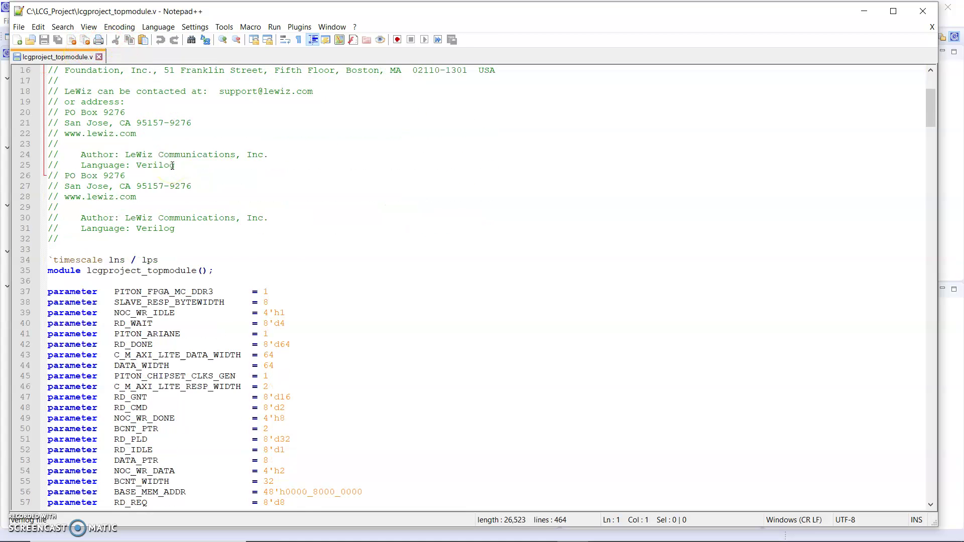
scroll(173, 165, down, 10)
scroll(173, 165, down, 8)
scroll(173, 165, down, 6)
scroll(174, 166, down, 5)
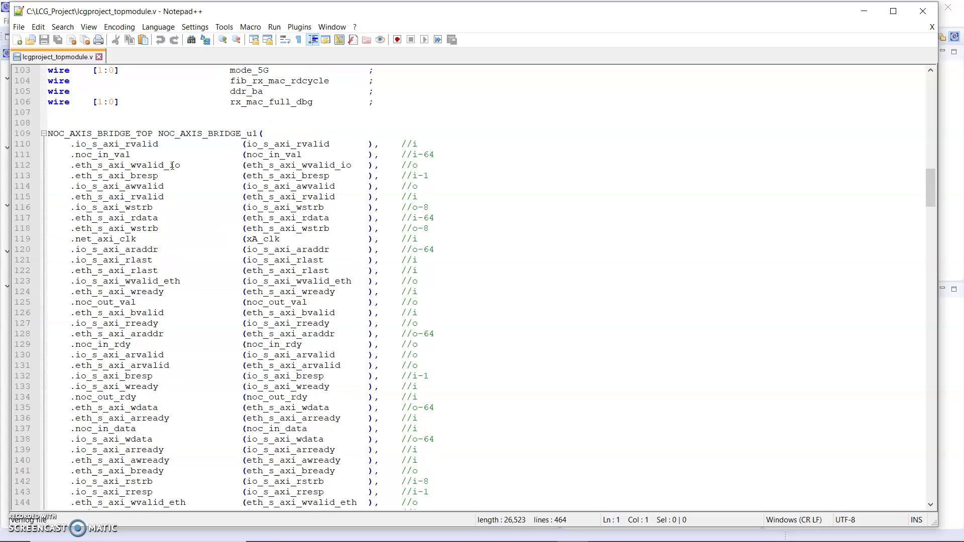
Step: Review lcgproject_topmodule.v and put the cursor on the NOC_AXIS_BRIDGE_ABC instance line
click(55, 137)
scroll(173, 173, down, 4)
scroll(183, 188, down, 6)
scroll(182, 188, down, 5)
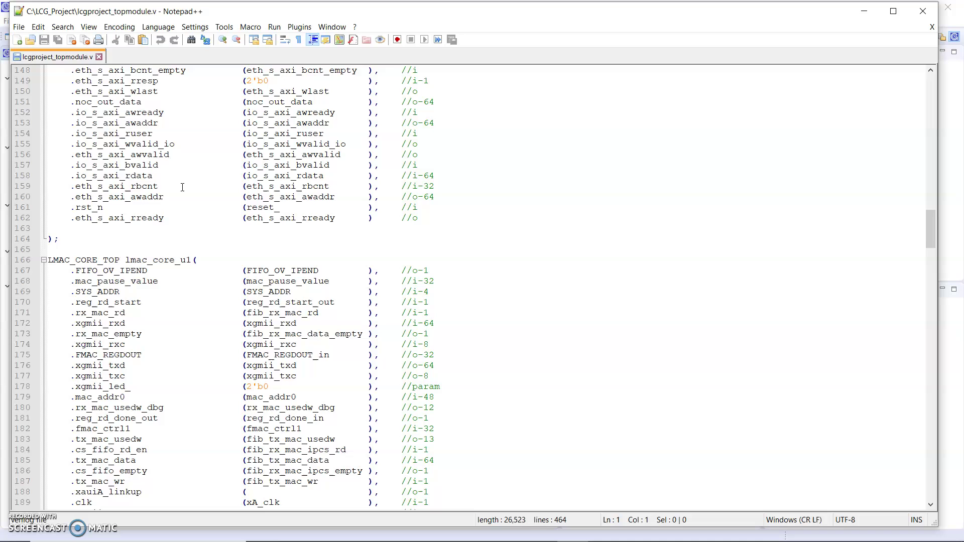
scroll(183, 187, down, 3)
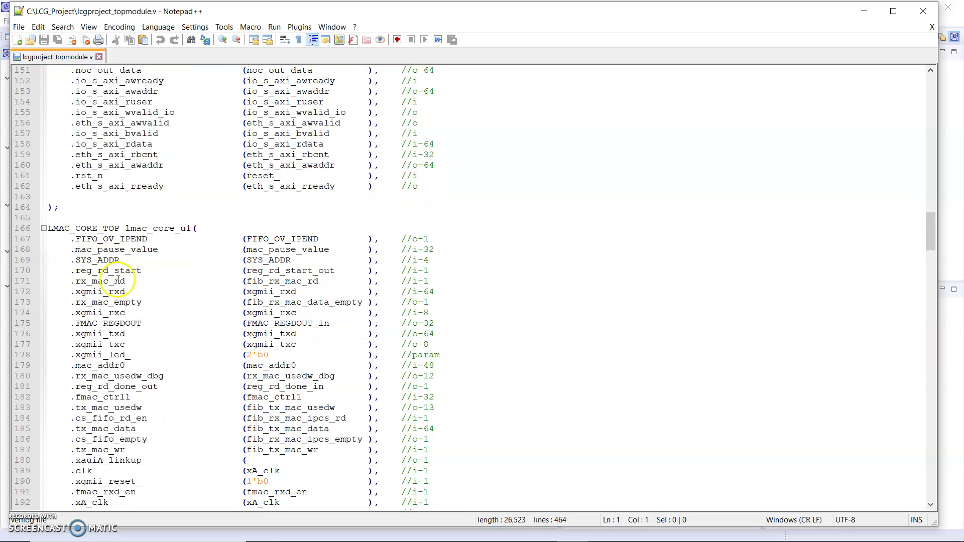
scroll(117, 281, down, 5)
scroll(118, 280, down, 4)
scroll(118, 280, down, 3)
scroll(118, 280, down, 2)
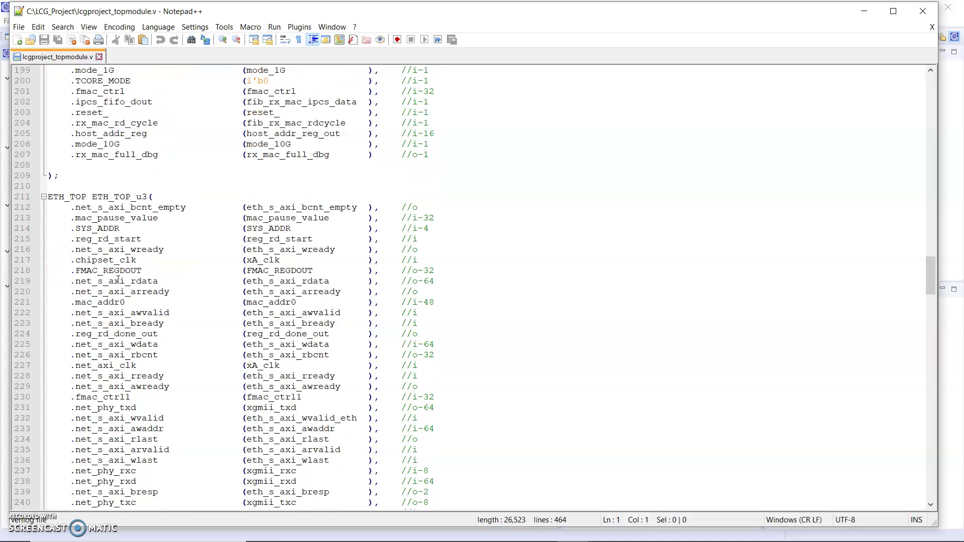
scroll(120, 188, down, 9)
scroll(121, 287, down, 8)
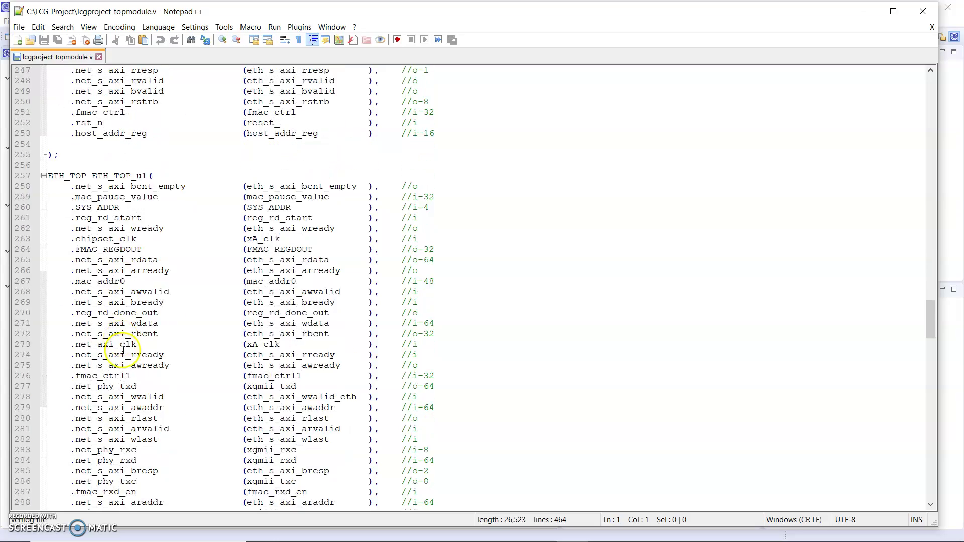
scroll(125, 339, down, 7)
scroll(124, 339, down, 8)
scroll(125, 339, down, 8)
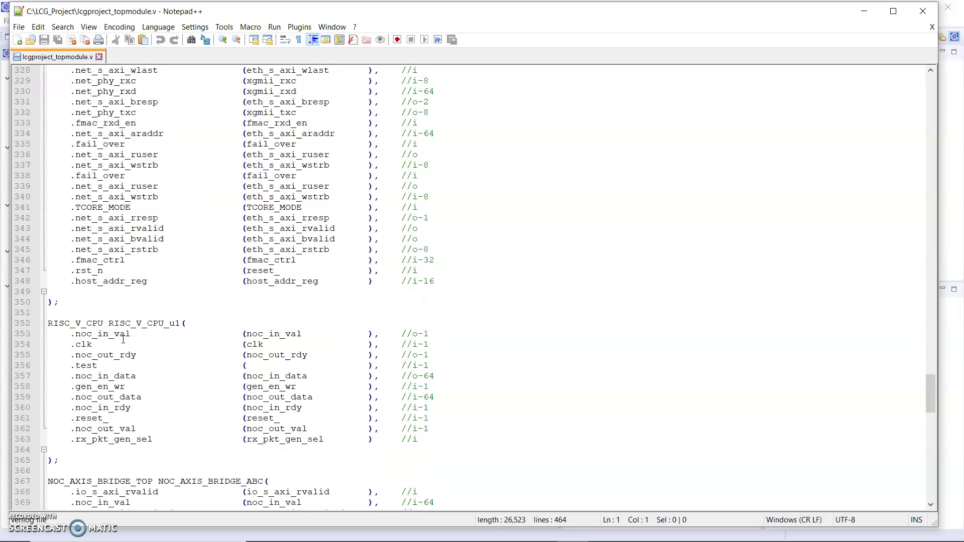
scroll(124, 339, down, 4)
scroll(114, 343, down, 2)
scroll(109, 347, down, 2)
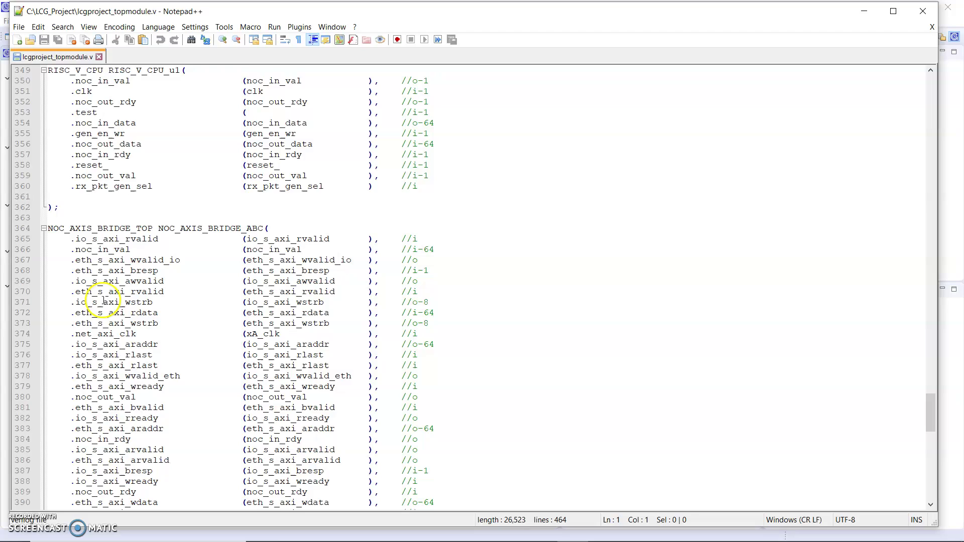
scroll(104, 298, down, 1)
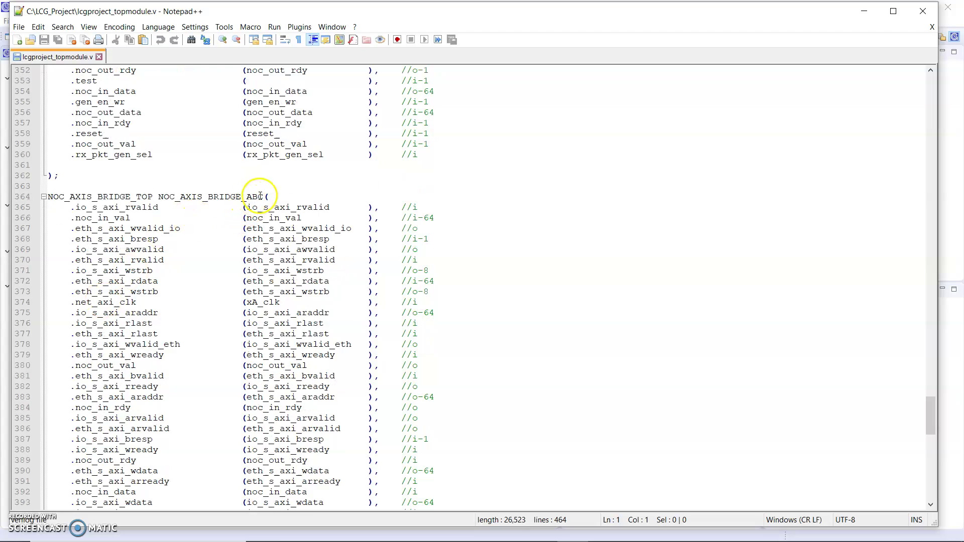
scroll(246, 198, down, 5)
scroll(256, 188, down, 10)
scroll(258, 180, down, 5)
scroll(258, 181, up, 6)
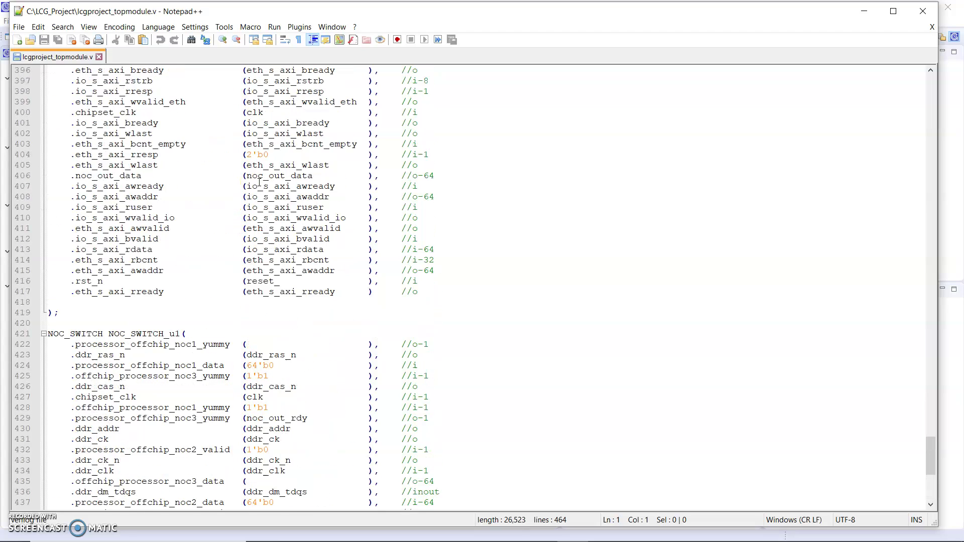
scroll(258, 181, up, 3)
scroll(257, 165, up, 8)
scroll(254, 152, up, 3)
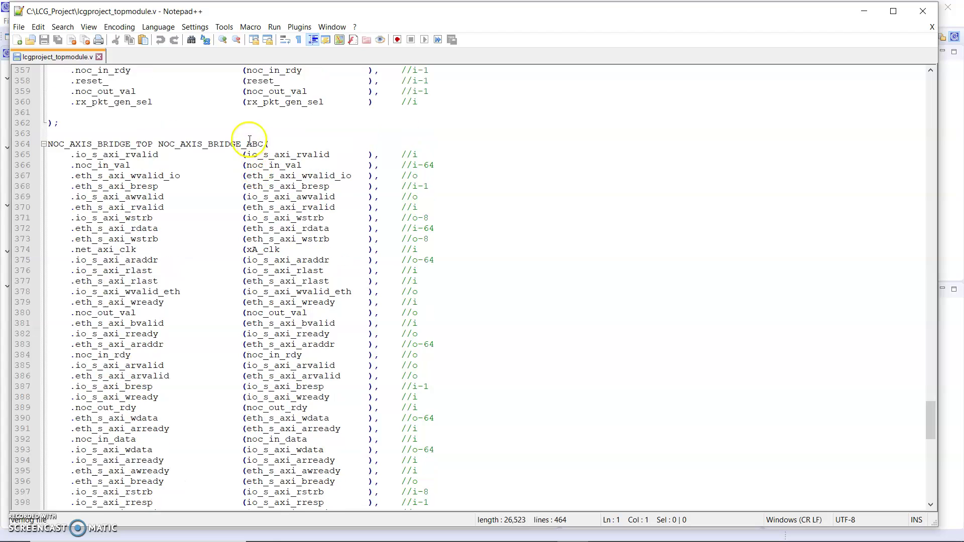
click(249, 143)
scroll(259, 150, down, 8)
scroll(233, 249, down, 6)
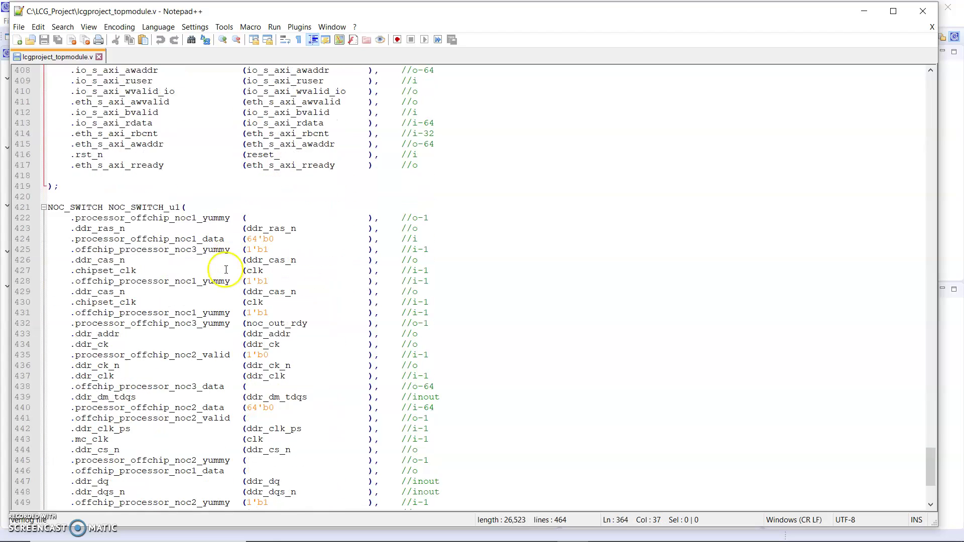
scroll(233, 252, down, 5)
scroll(231, 254, down, 2)
scroll(231, 255, up, 8)
scroll(232, 255, up, 8)
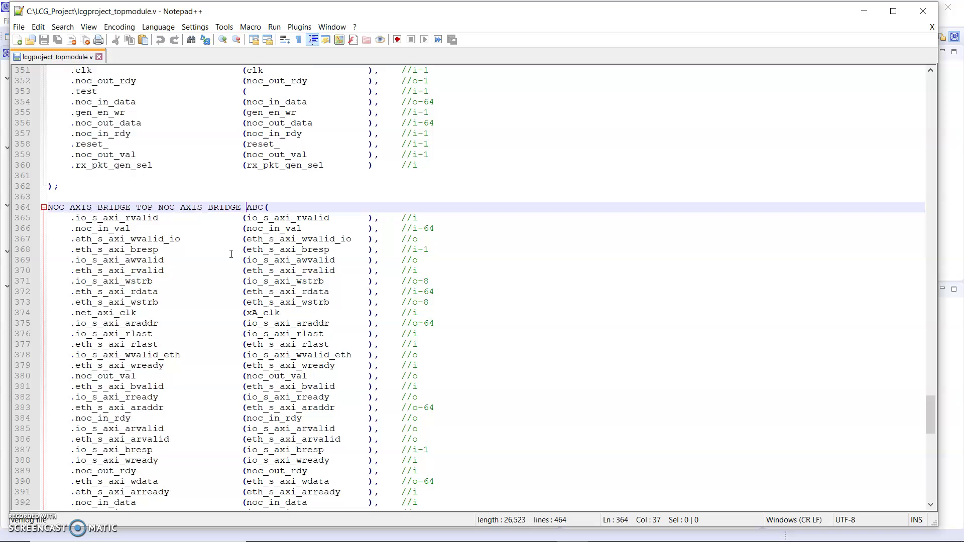
scroll(231, 255, up, 3)
Step: Minimize Notepad++ and the code generator, then open ipdir in the LCG_Project folder
click(864, 10)
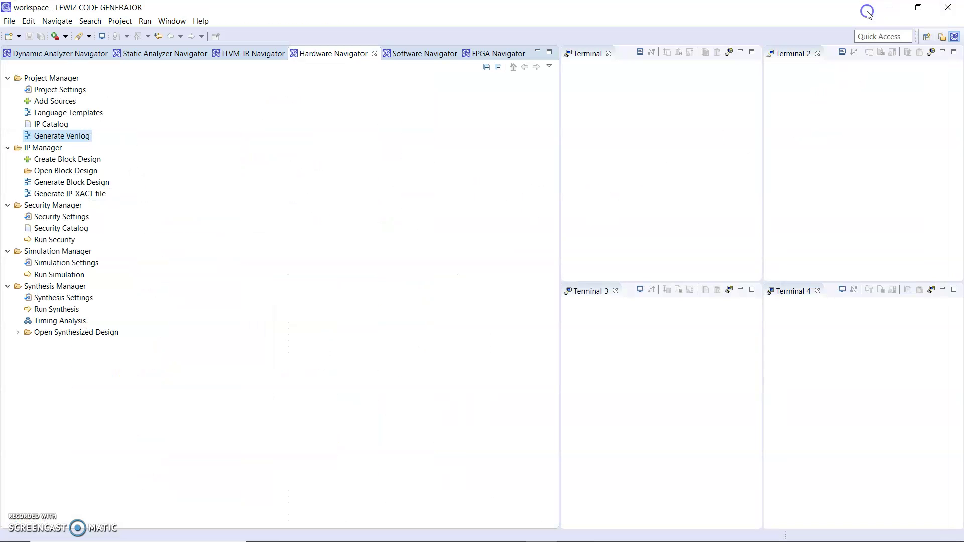
click(892, 10)
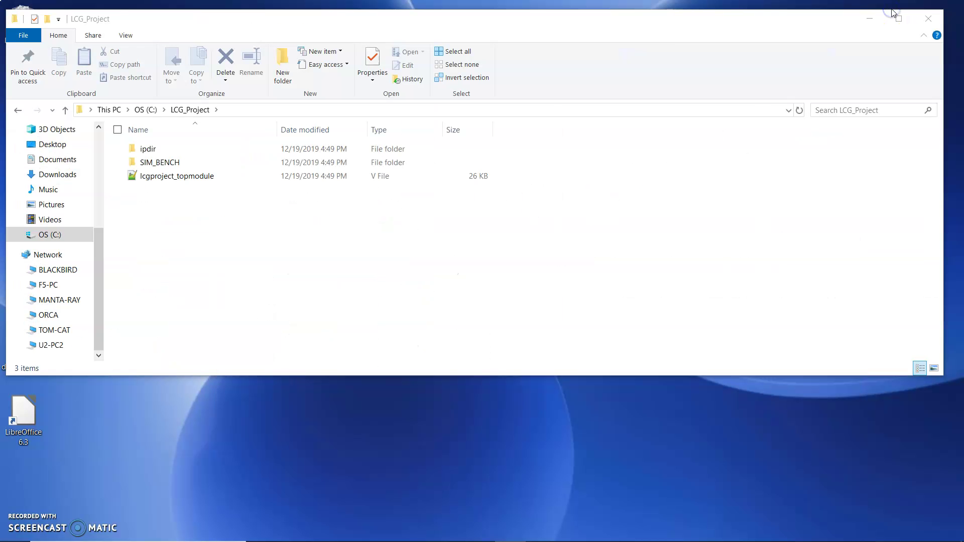
click(435, 302)
click(249, 231)
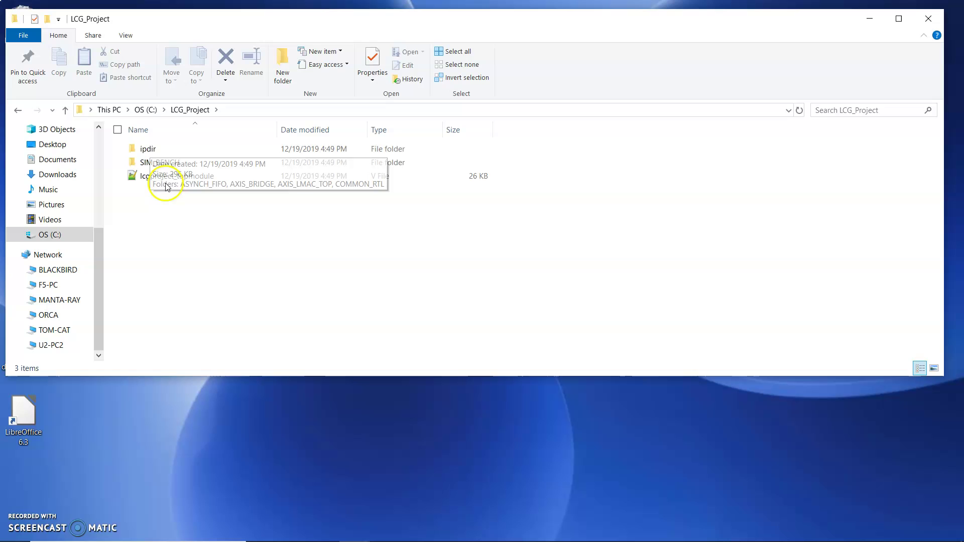
double_click(148, 148)
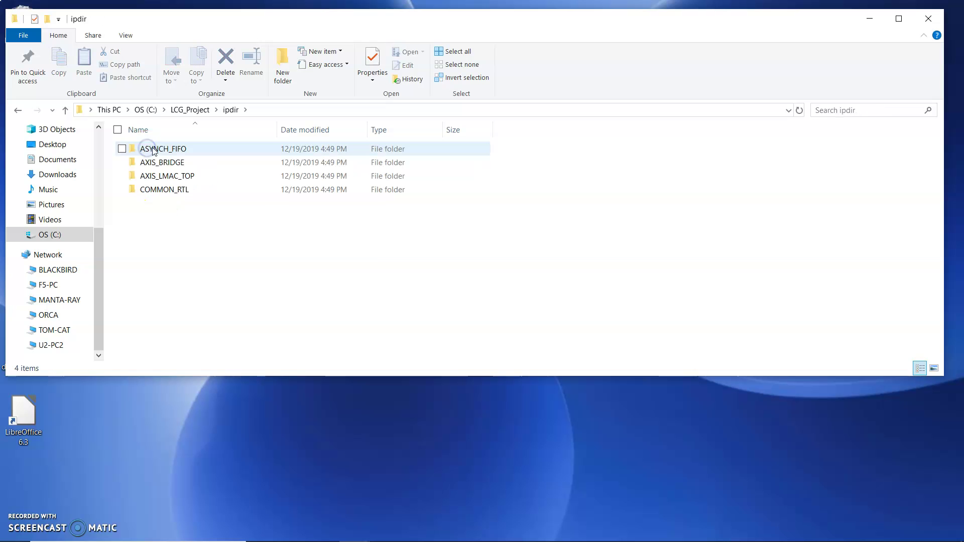
Step: Browse the ASYNCH_FIFO, AXIS_BRIDGE/REG_IF_BRIDGE and COMMON_RTL folders, then return to LCG_Project
double_click(154, 149)
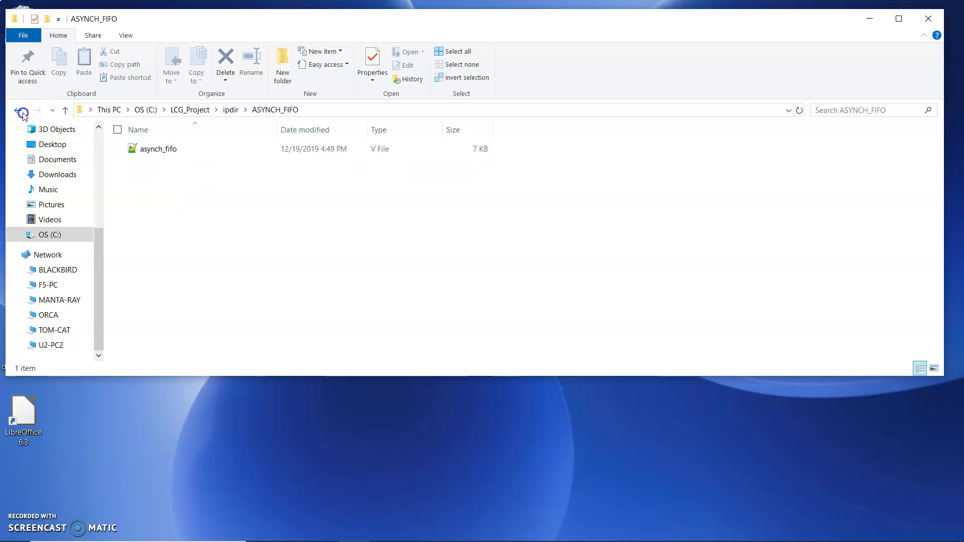
click(22, 114)
double_click(154, 162)
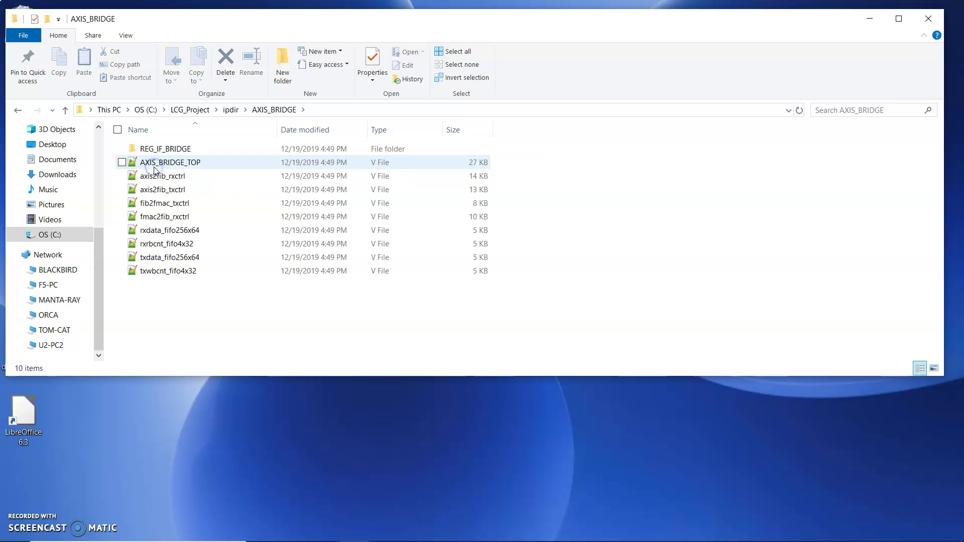
double_click(166, 149)
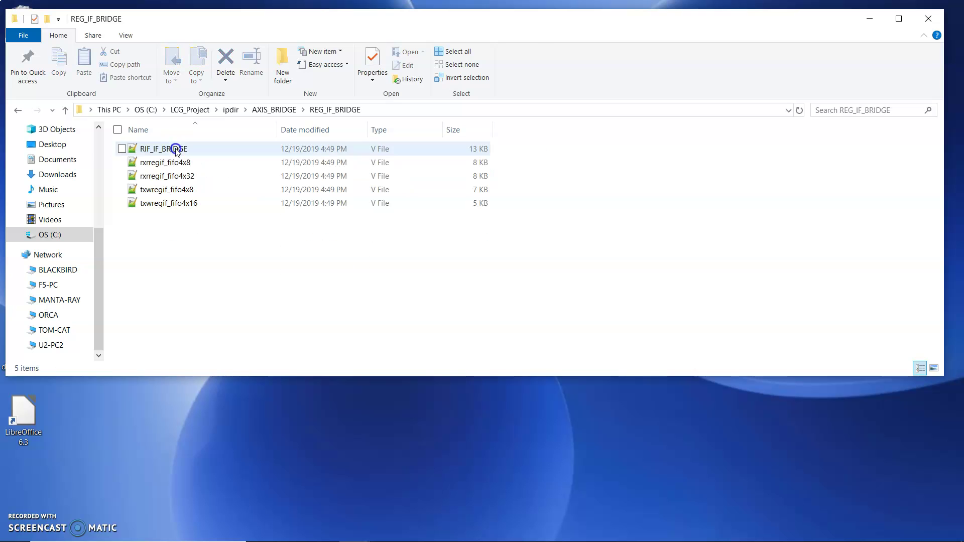
click(16, 110)
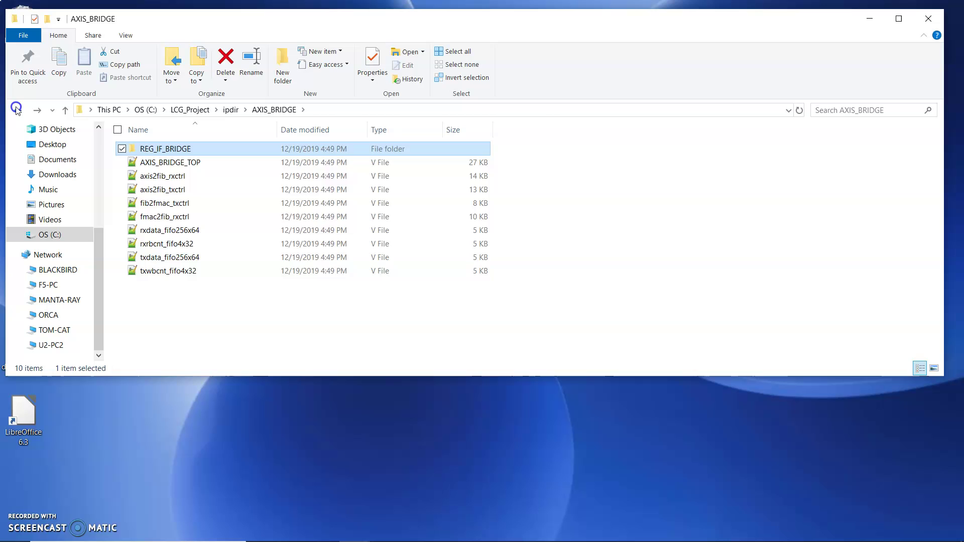
click(17, 109)
double_click(164, 189)
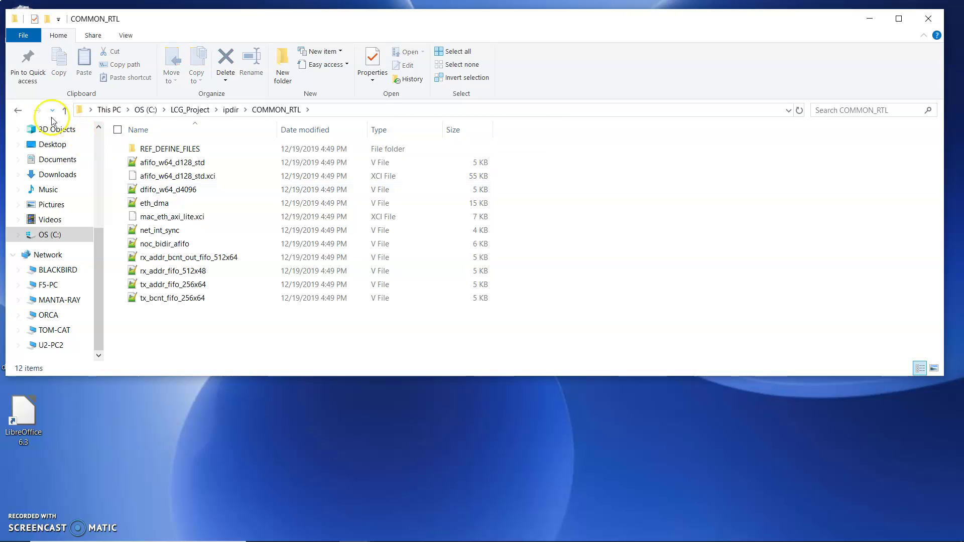
click(18, 110)
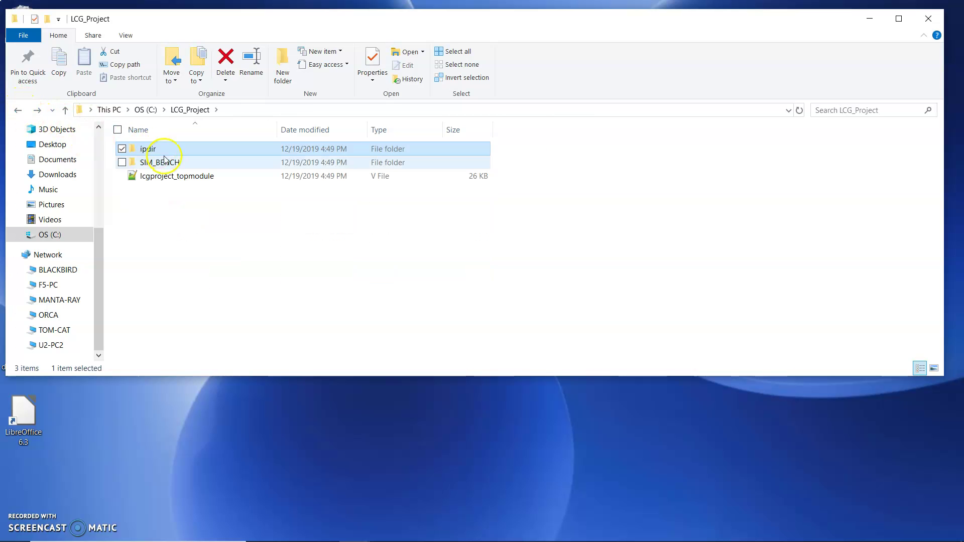
Step: View SIM_BENCH's A16_TB, DDR3 and PHY emulator folders, then bring LEWIZ Code Generator forward
double_click(161, 163)
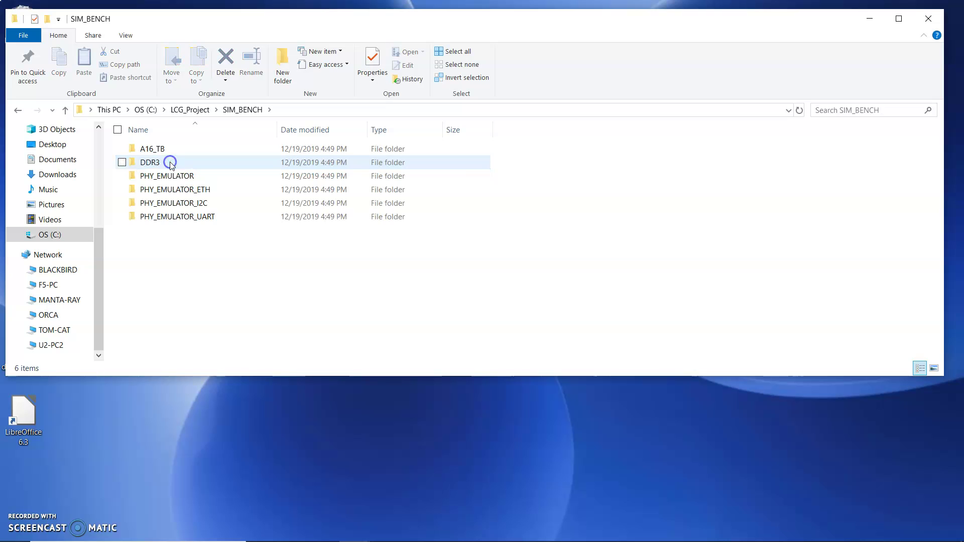
click(19, 110)
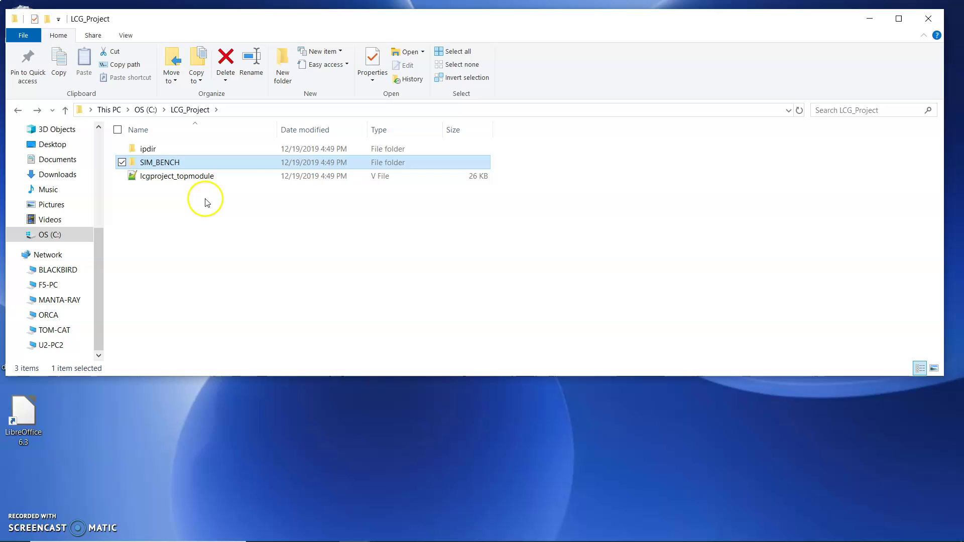
click(205, 201)
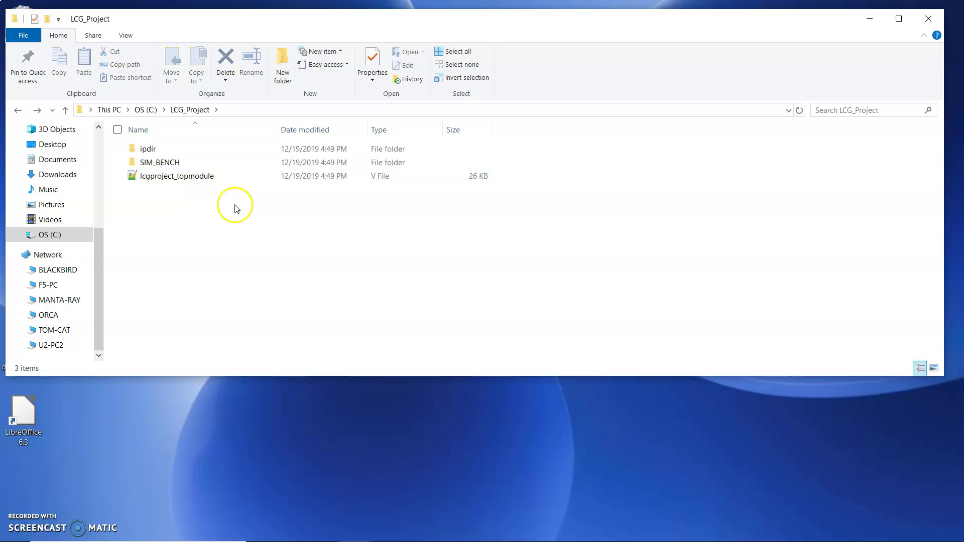
mouse_move(606, 536)
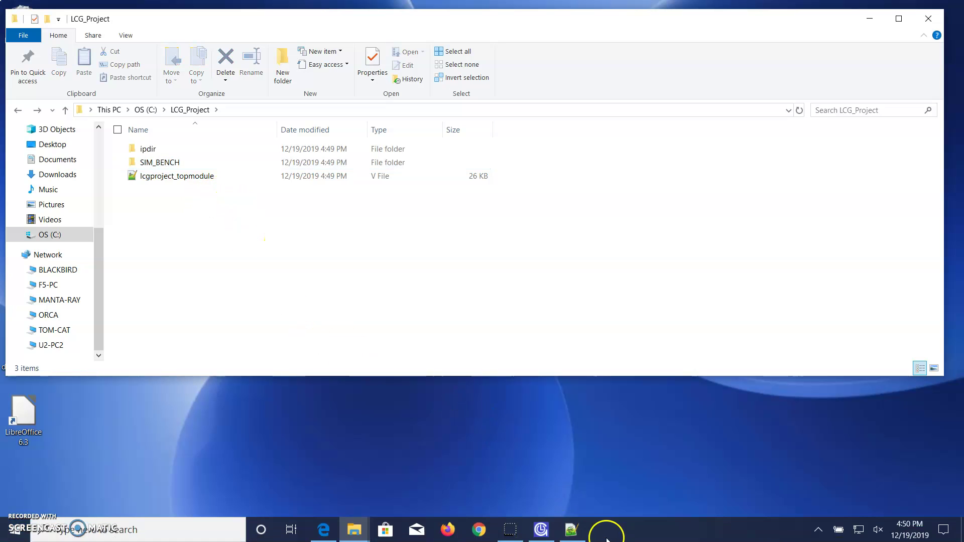
click(542, 529)
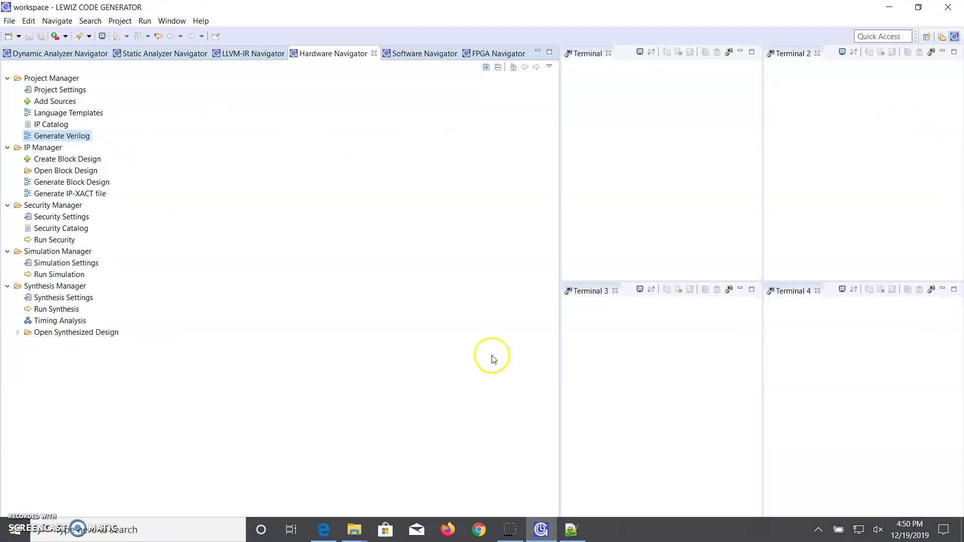